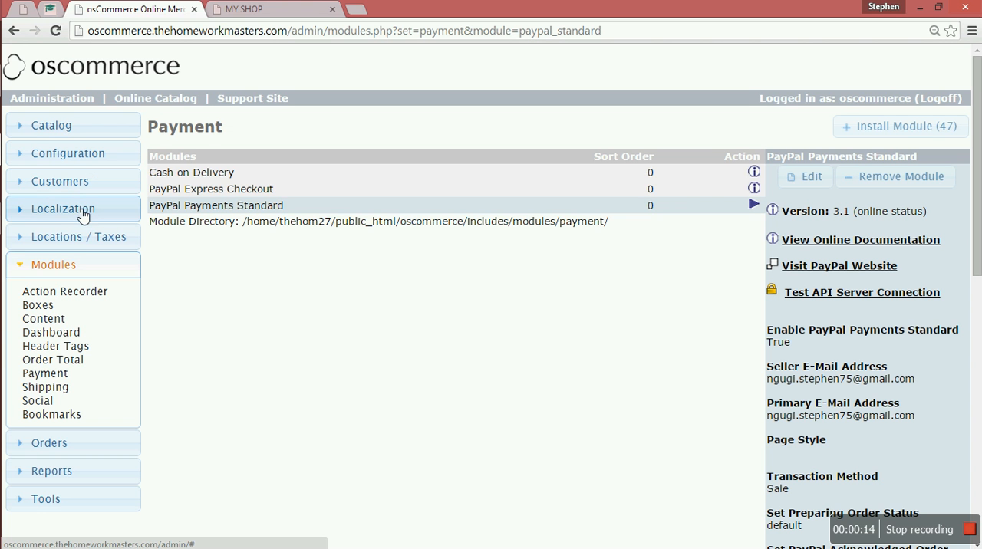
Review the store's country list through its second page, including the total number of countries.
click(75, 240)
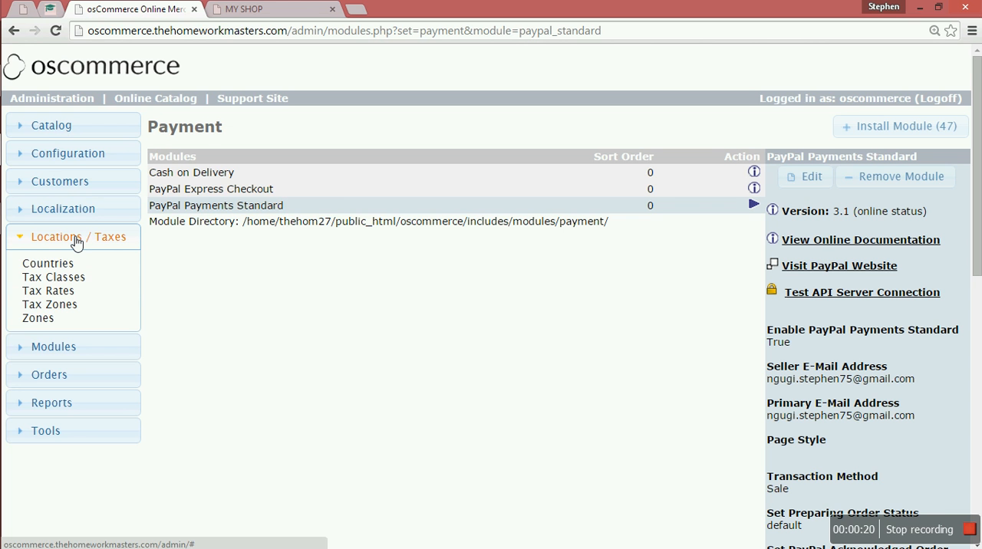
click(54, 269)
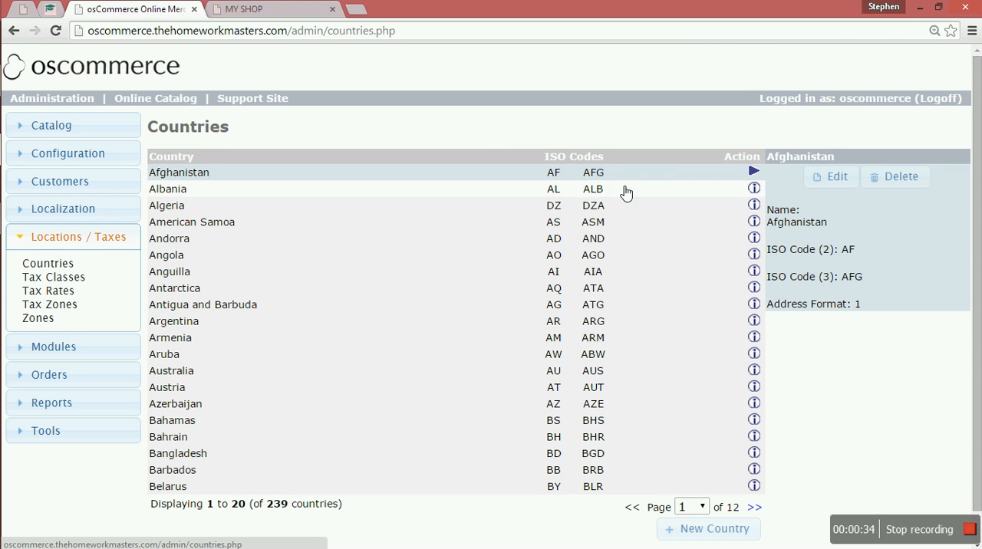
click(755, 508)
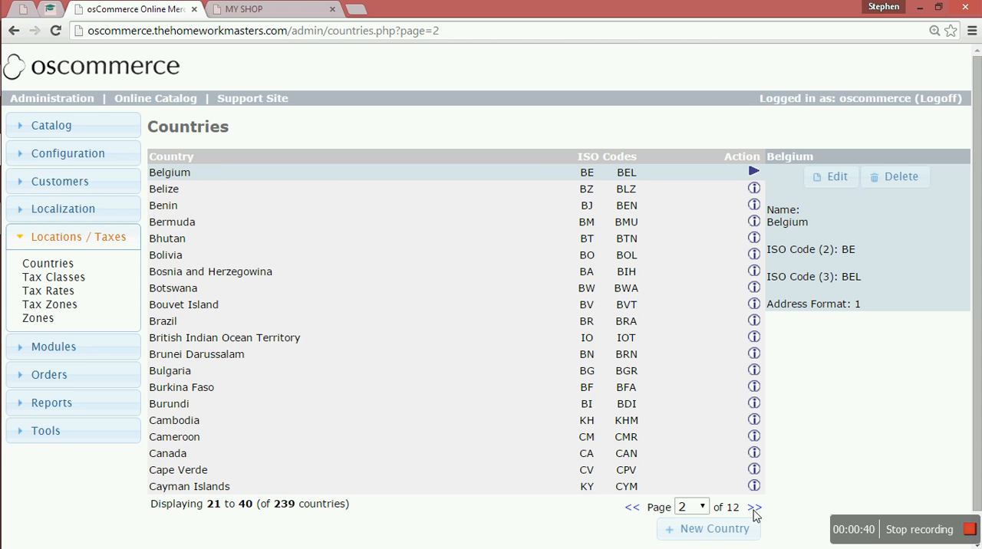
scroll(755, 516, down, 1)
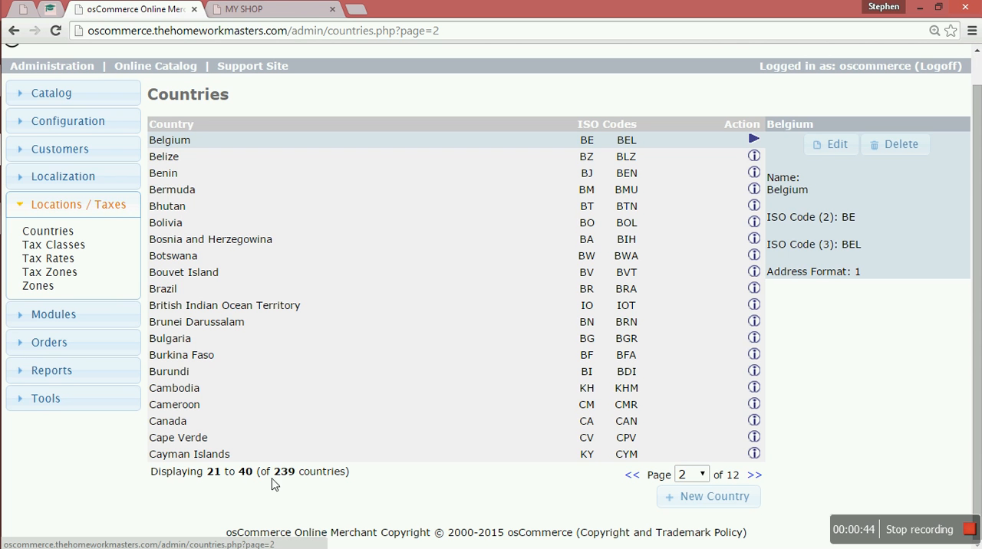
drag(274, 482, 303, 480)
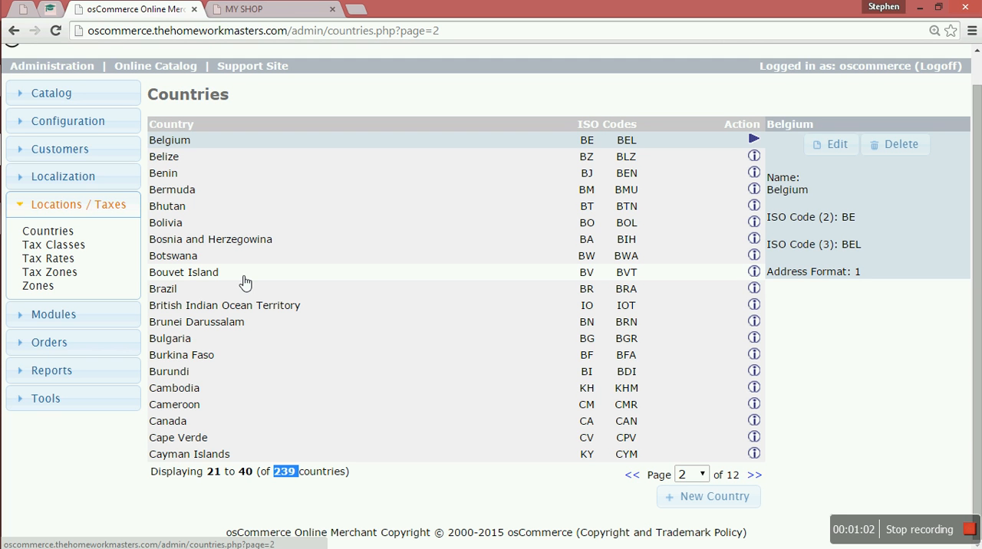
Start a new tax class with the title "goods".
click(62, 251)
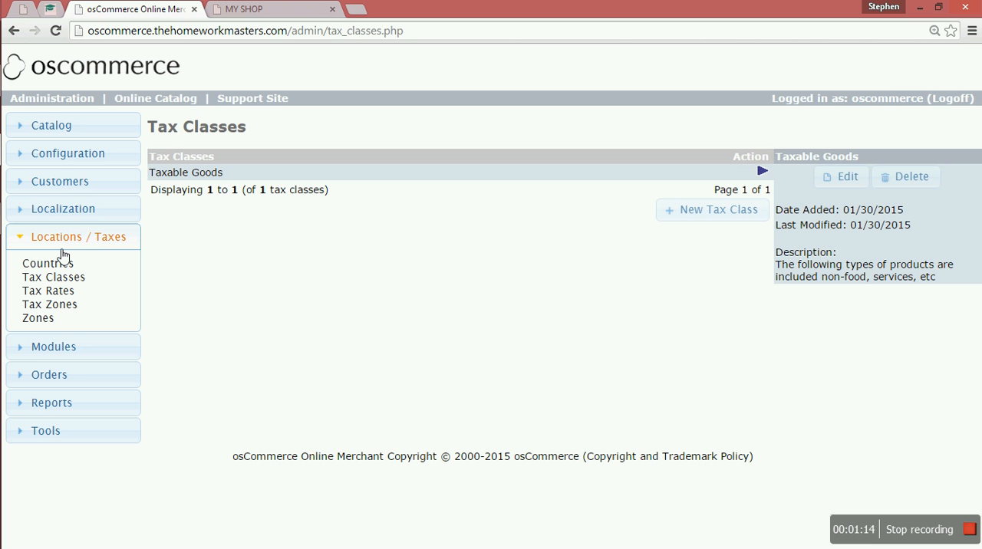
click(687, 219)
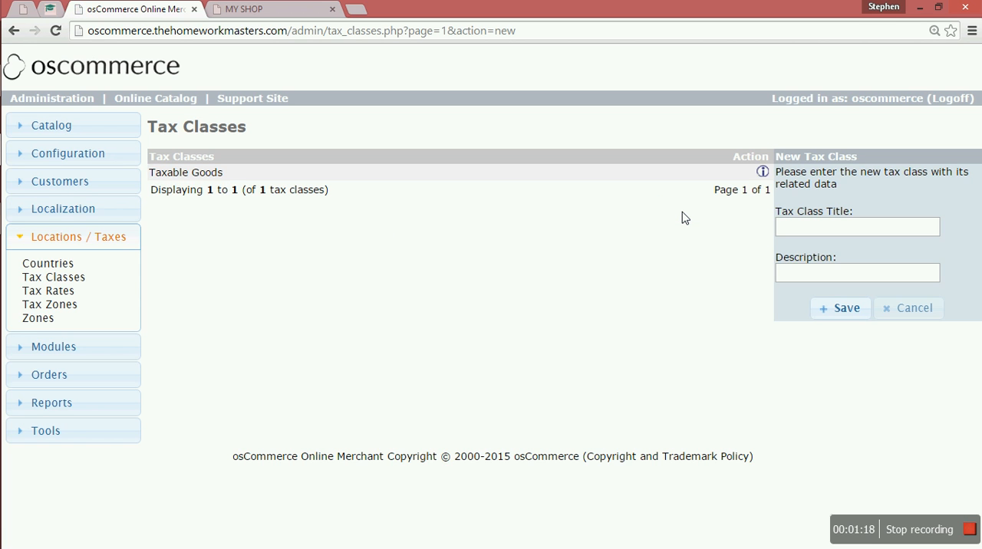
click(828, 235)
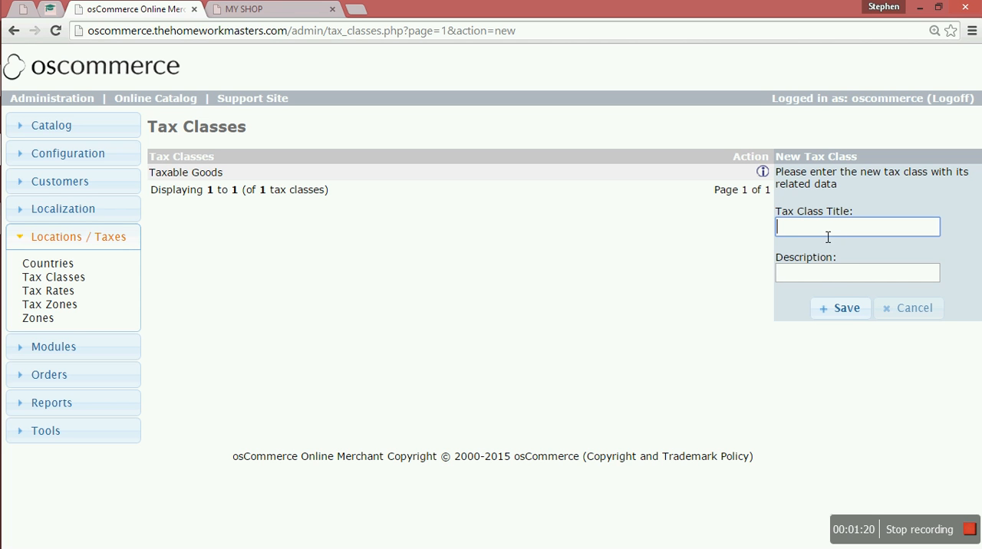
click(823, 280)
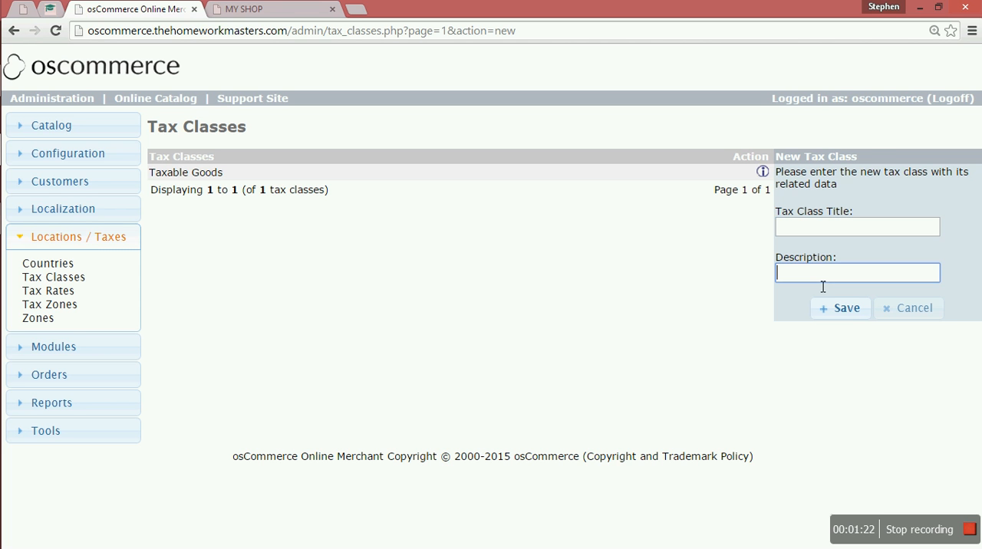
click(815, 234)
text(goods)
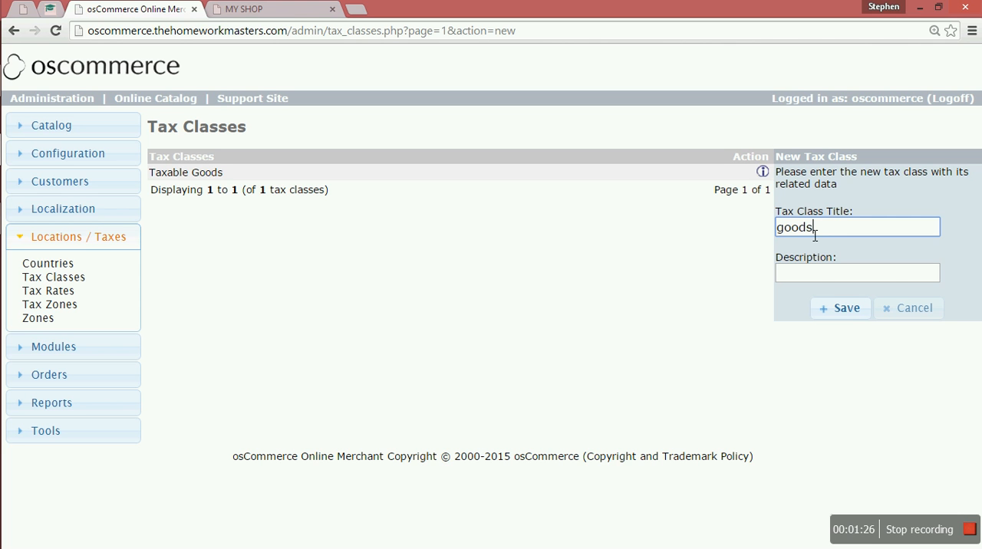
Save the new tax class with the description "for all vehicles", and view the Taxable Goods class.
click(815, 275)
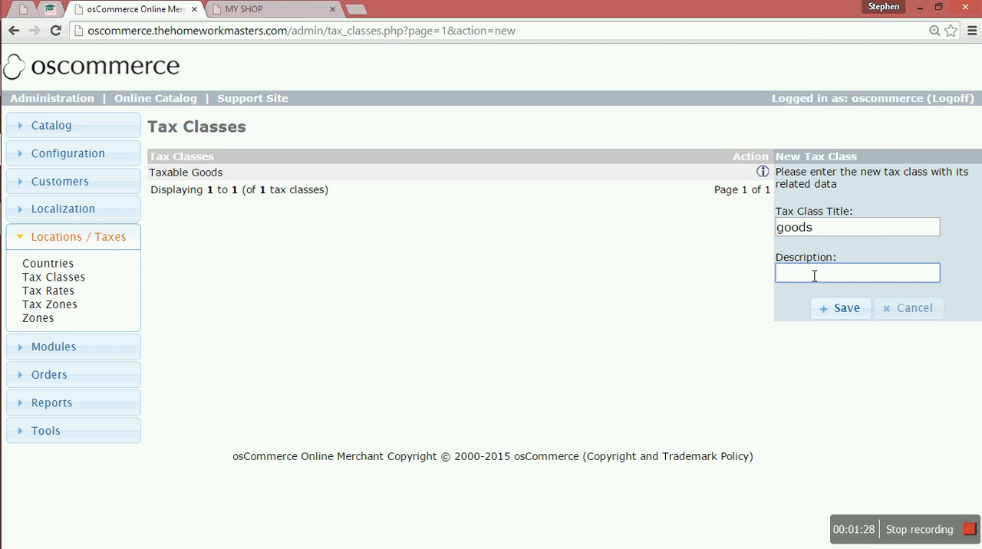
text(for all vehicles)
click(854, 310)
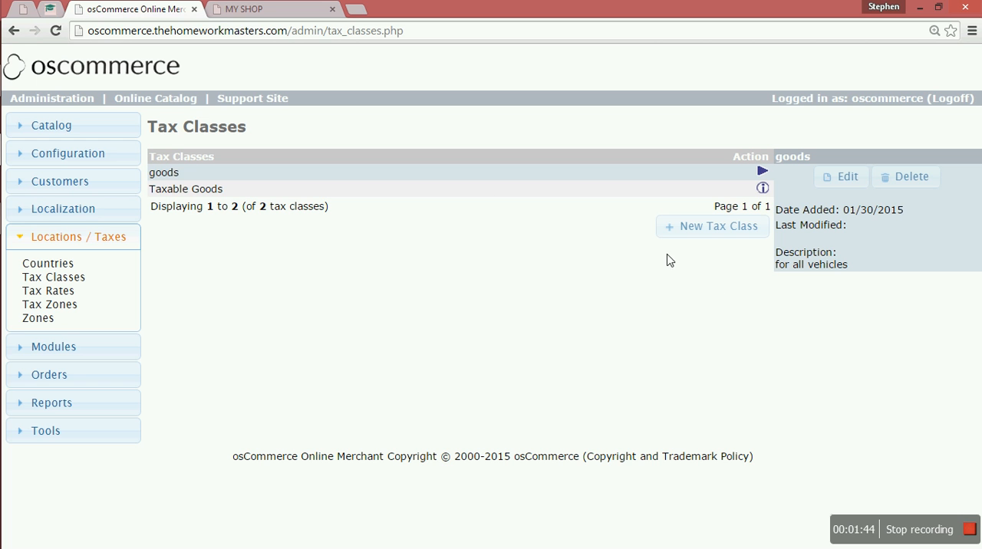
click(177, 197)
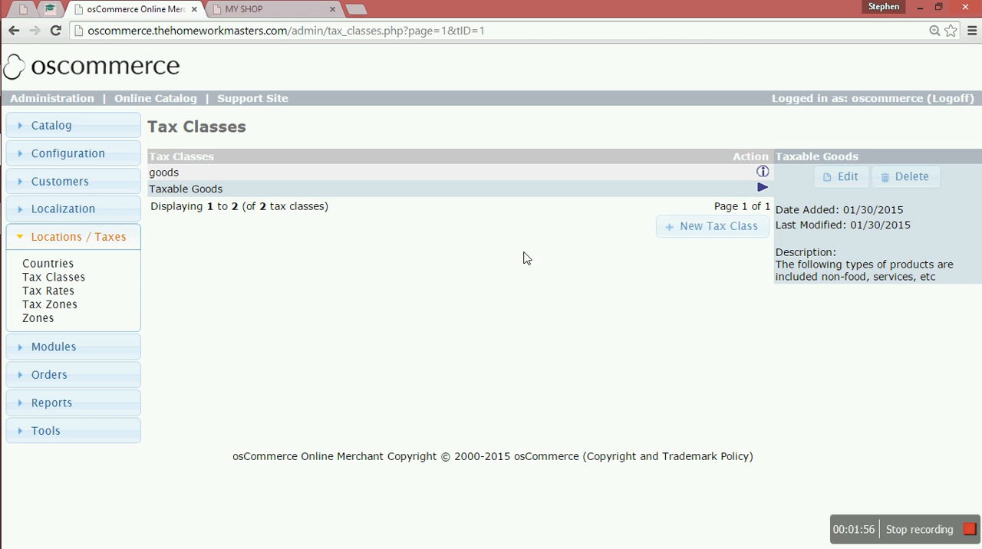
Add a 10% tax rate for the goods tax class in the Florida zone, described as "goods", leaving the priority blank.
click(48, 293)
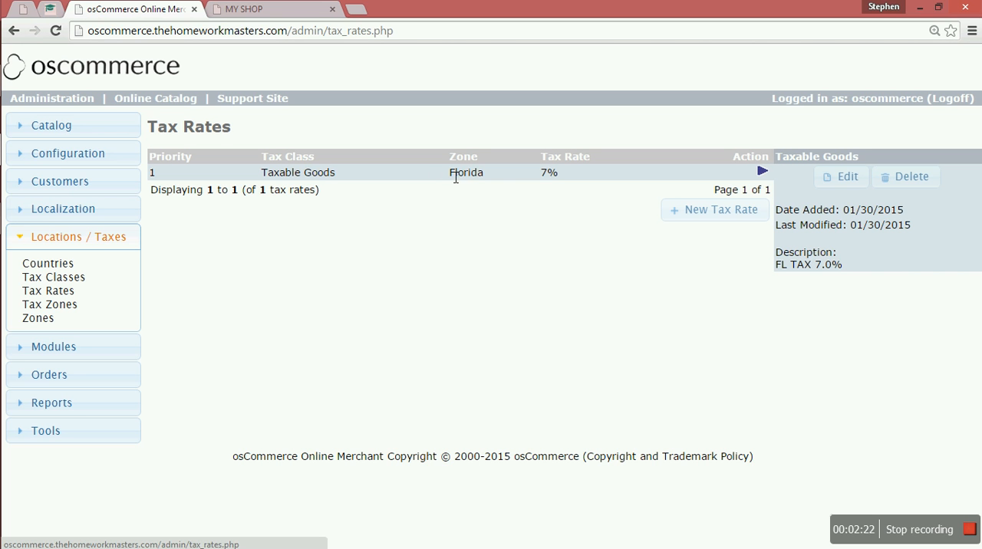
click(705, 219)
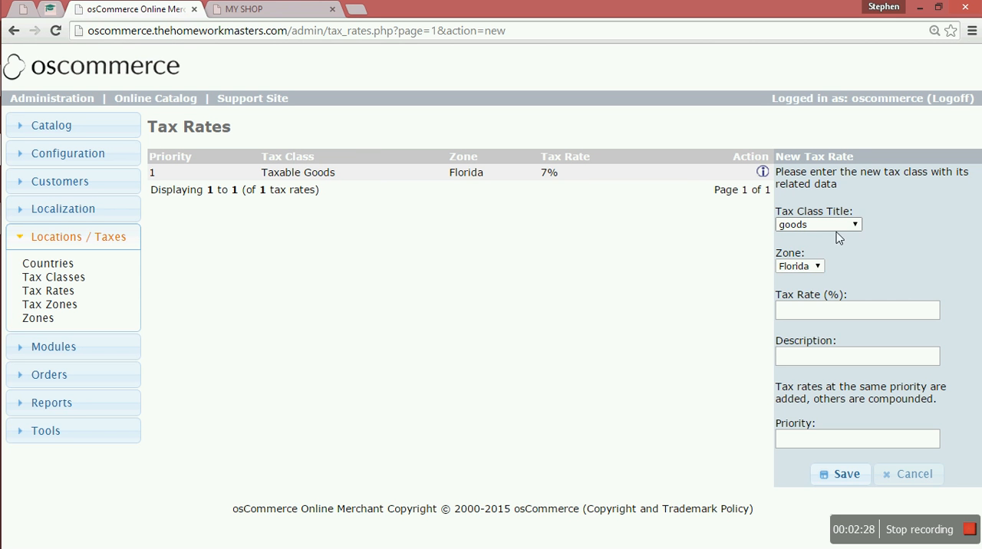
click(818, 267)
click(820, 269)
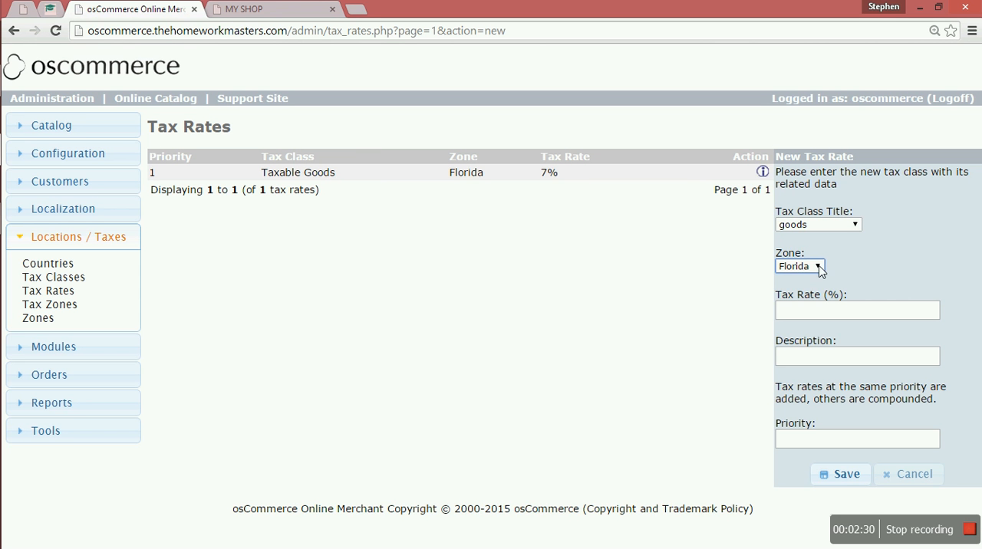
click(824, 315)
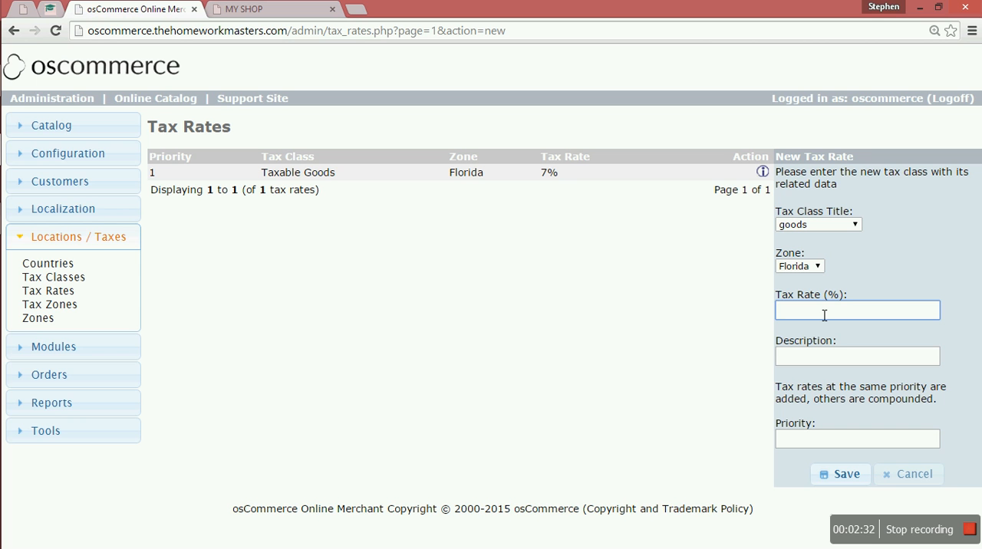
text(10)
click(819, 364)
text(goods)
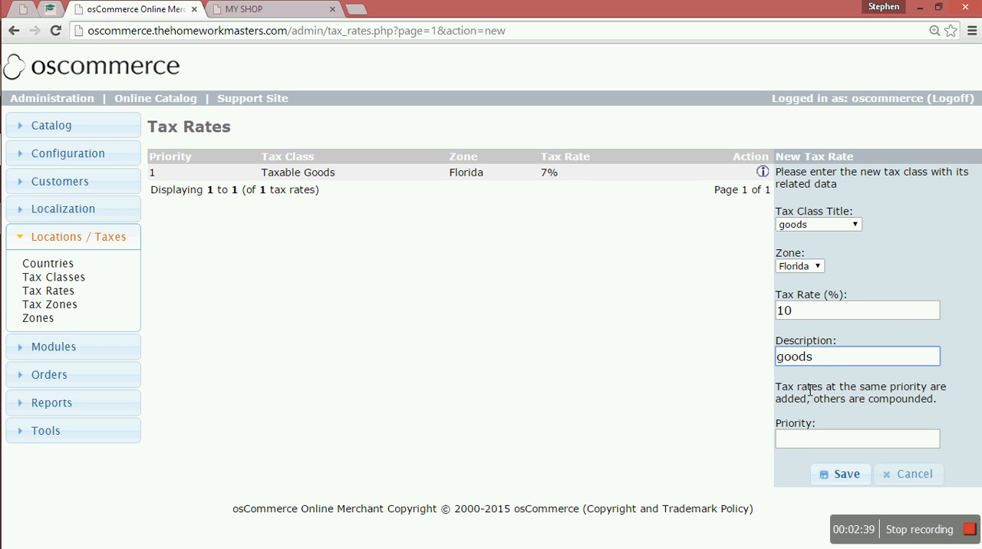
click(806, 443)
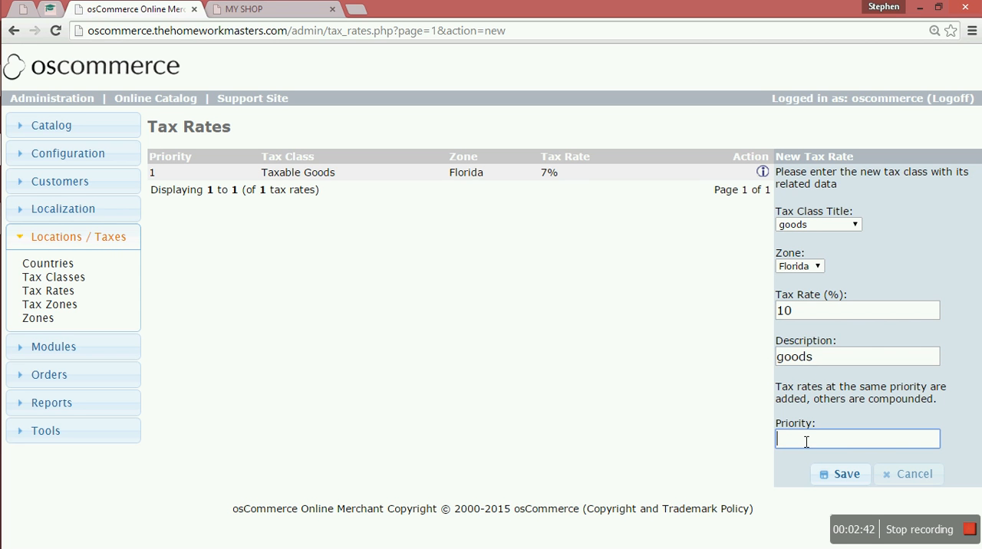
click(847, 475)
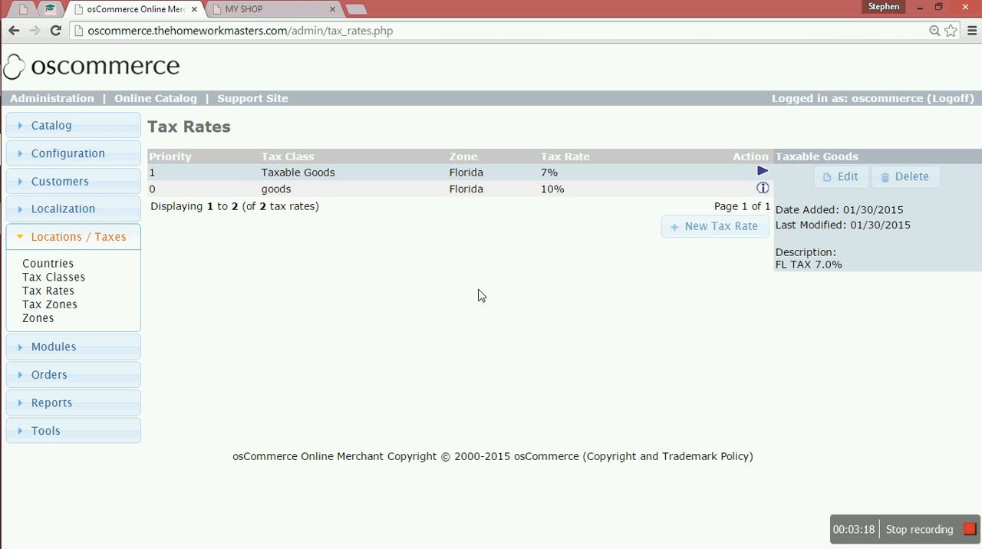
Add a sub zone to the Florida tax zone for Bangladesh, covering All Zones.
click(44, 307)
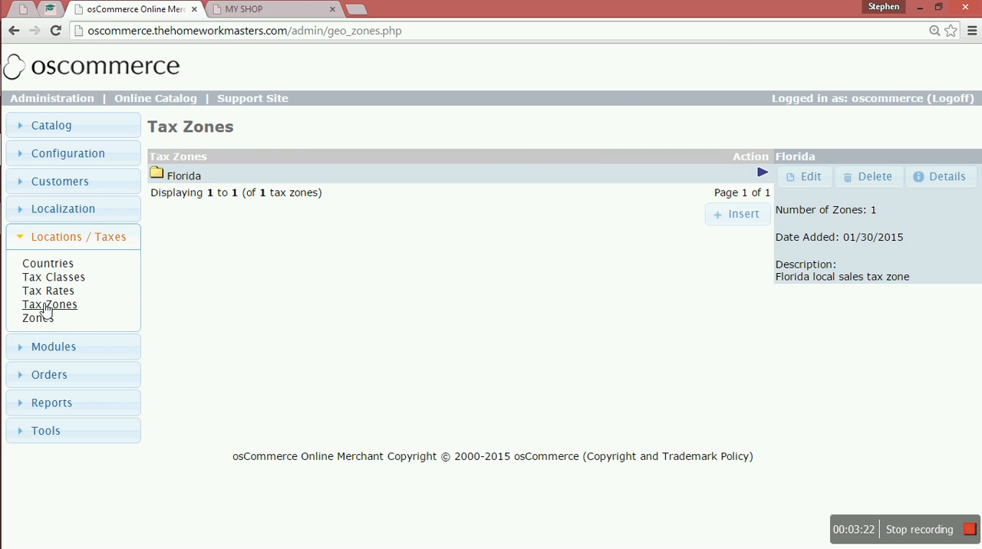
click(164, 182)
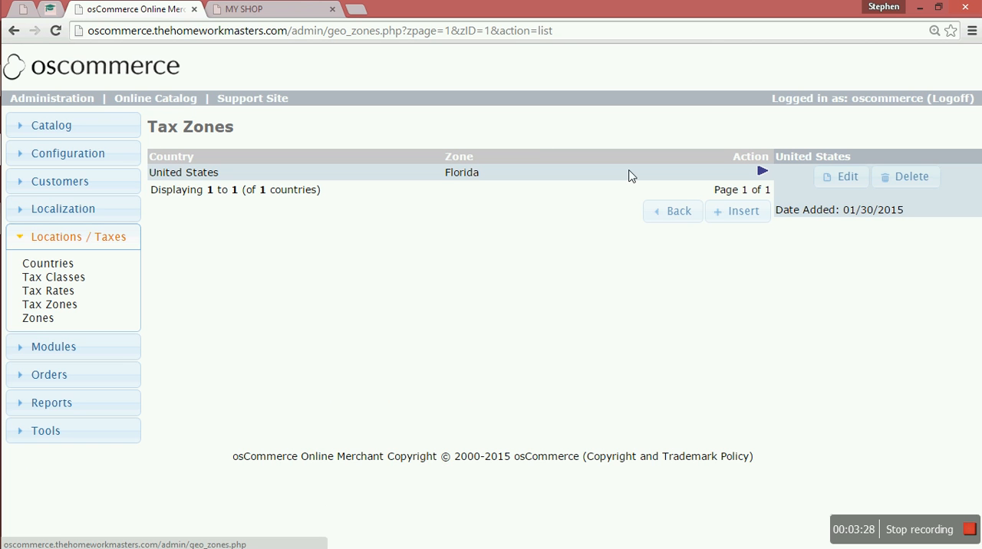
click(753, 214)
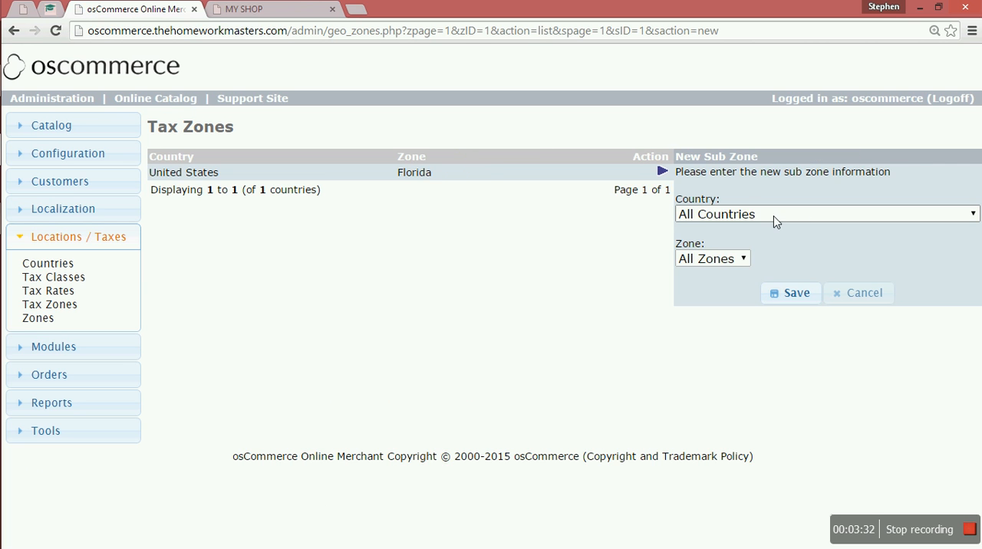
click(803, 218)
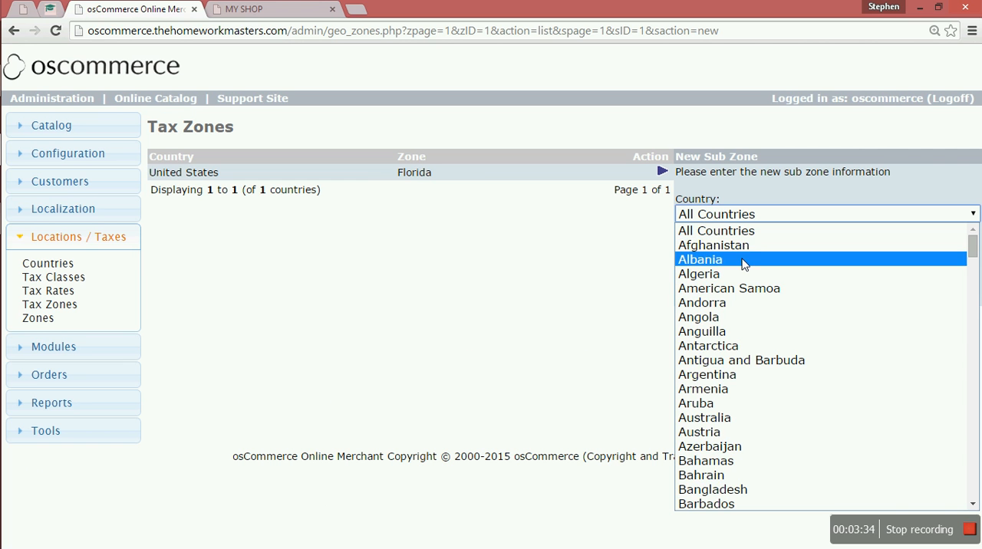
click(713, 489)
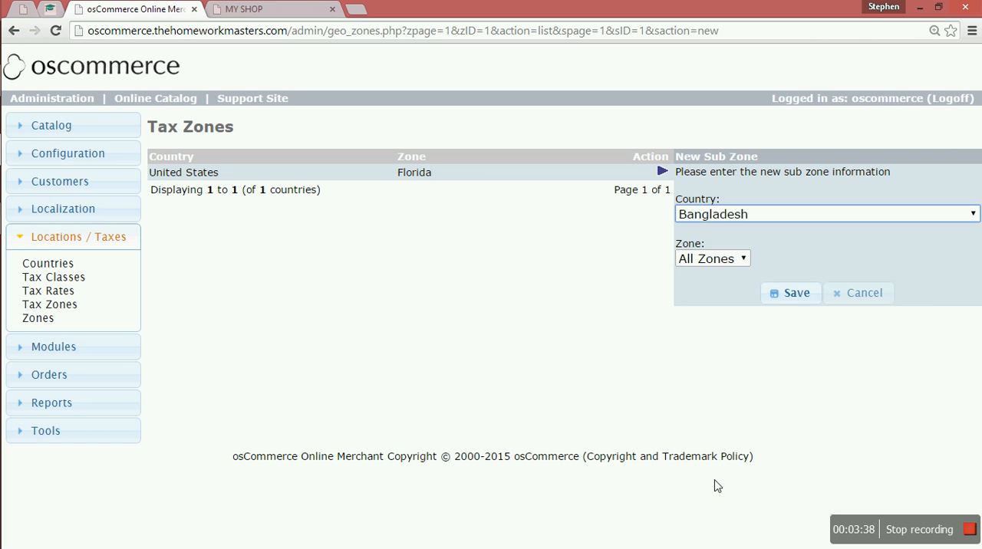
click(744, 260)
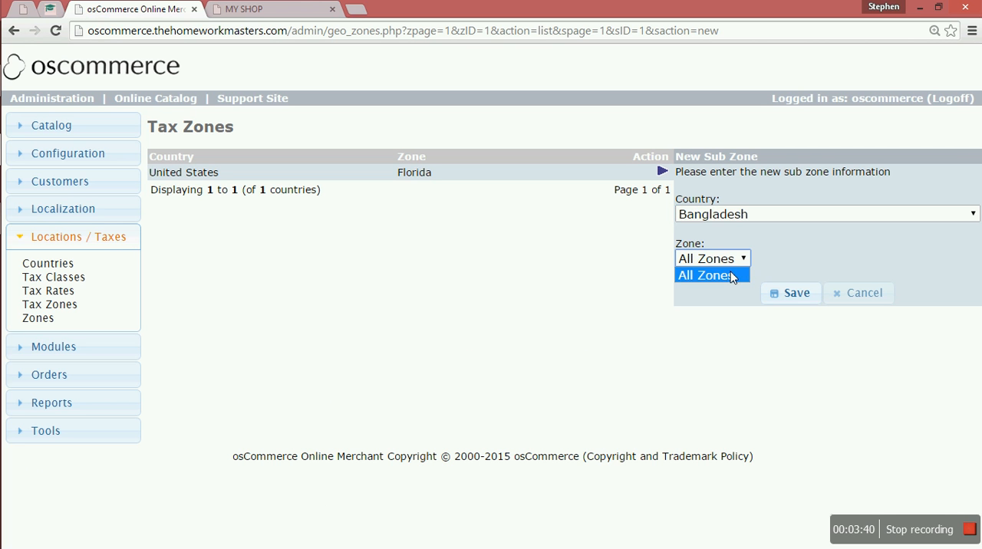
click(726, 275)
click(789, 303)
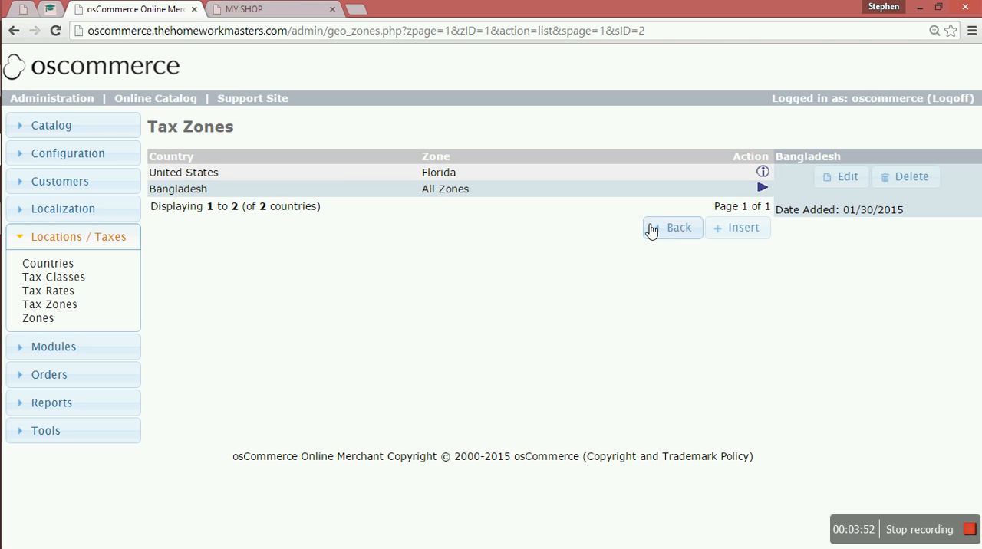
Add another sub zone to the Florida tax zone for American Samoa, covering All Zones.
click(740, 234)
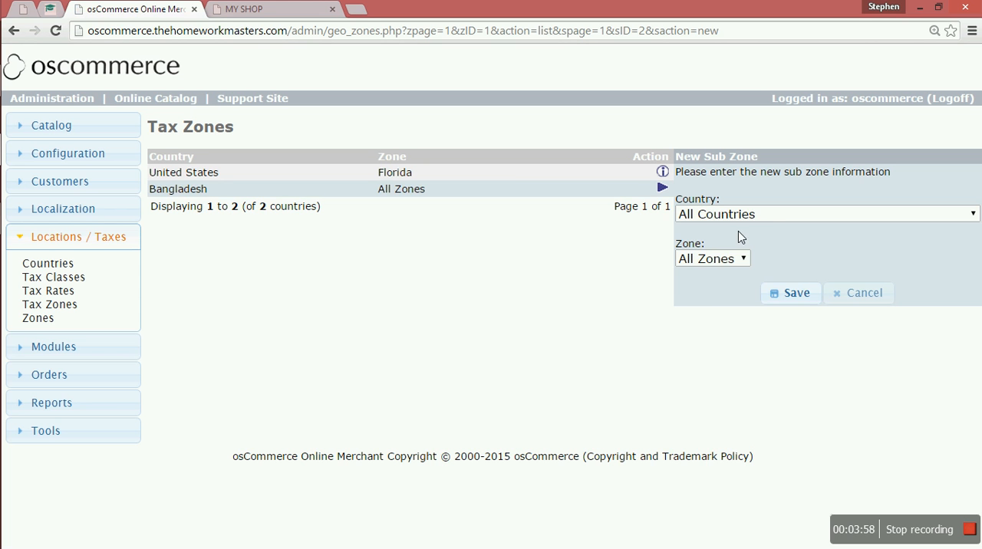
click(770, 217)
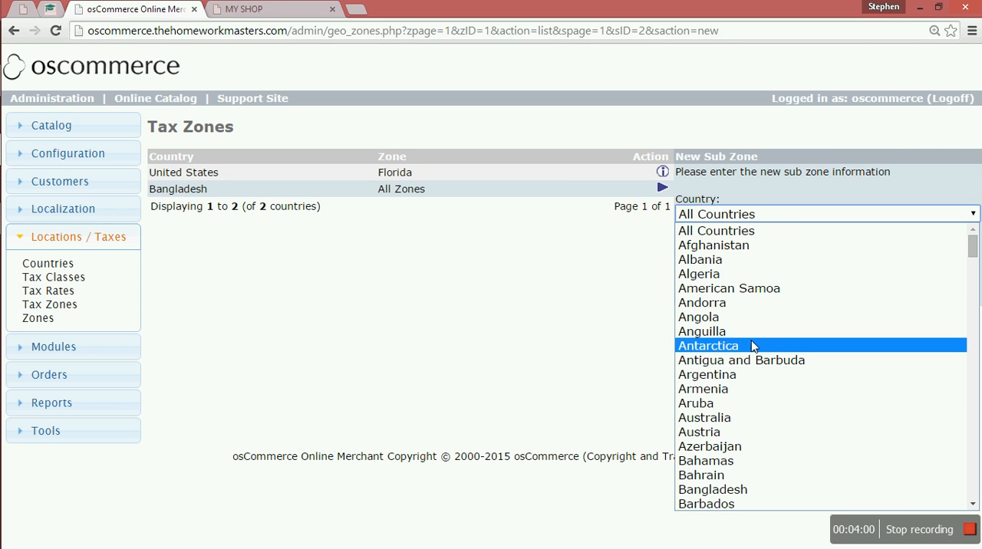
click(770, 287)
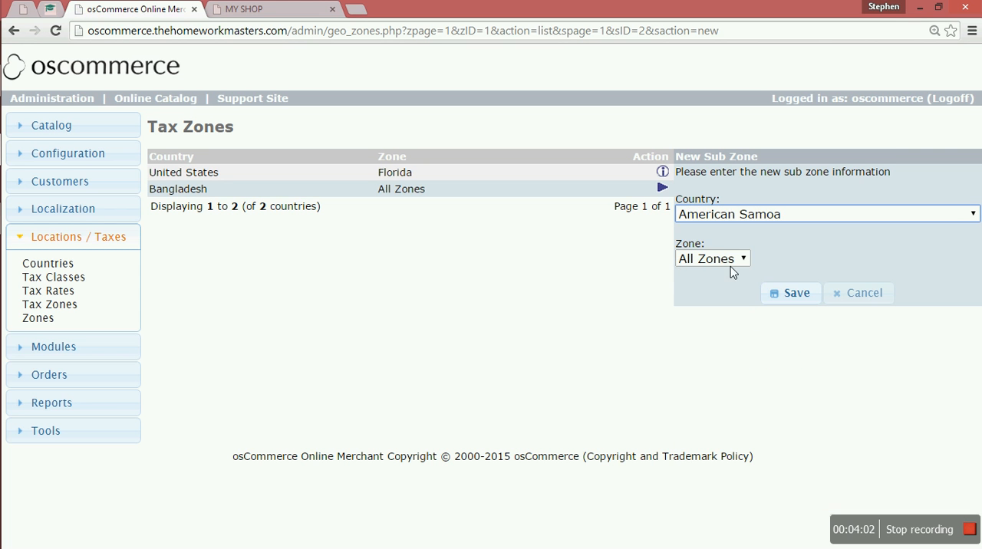
click(779, 295)
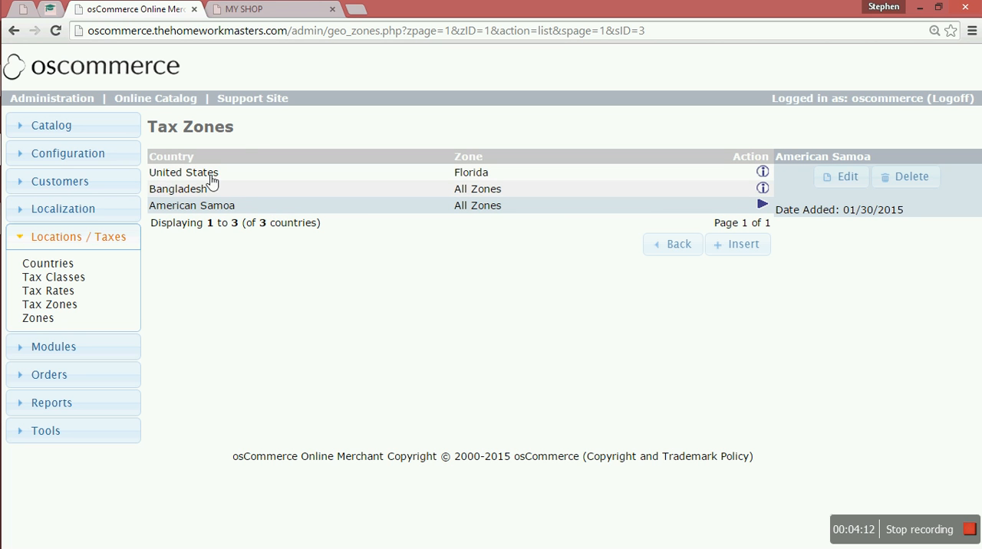
Examine the first page of the store's zones list with its countries and zone codes.
click(39, 322)
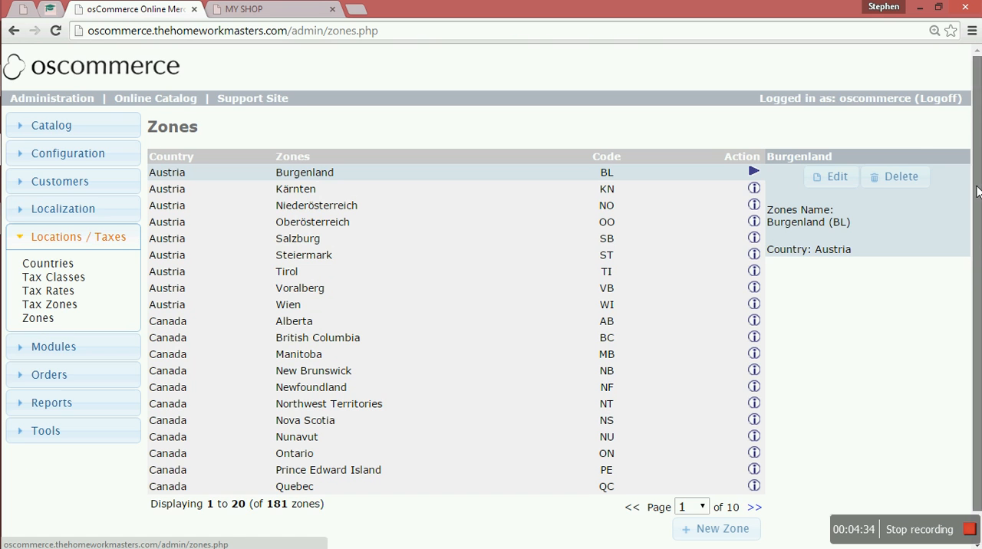
scroll(979, 267, down, 1)
scroll(979, 267, up, 1)
scroll(979, 237, down, 1)
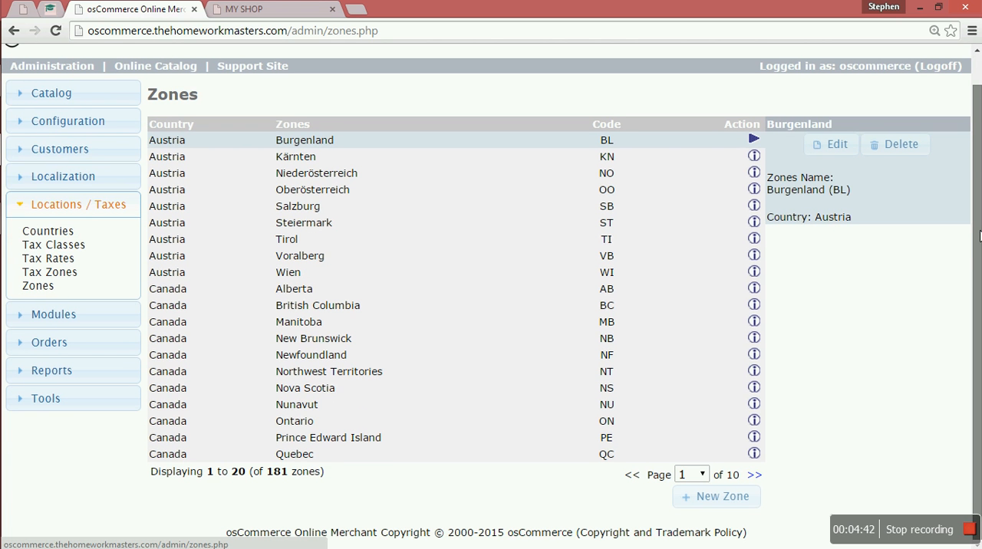
scroll(979, 236, up, 1)
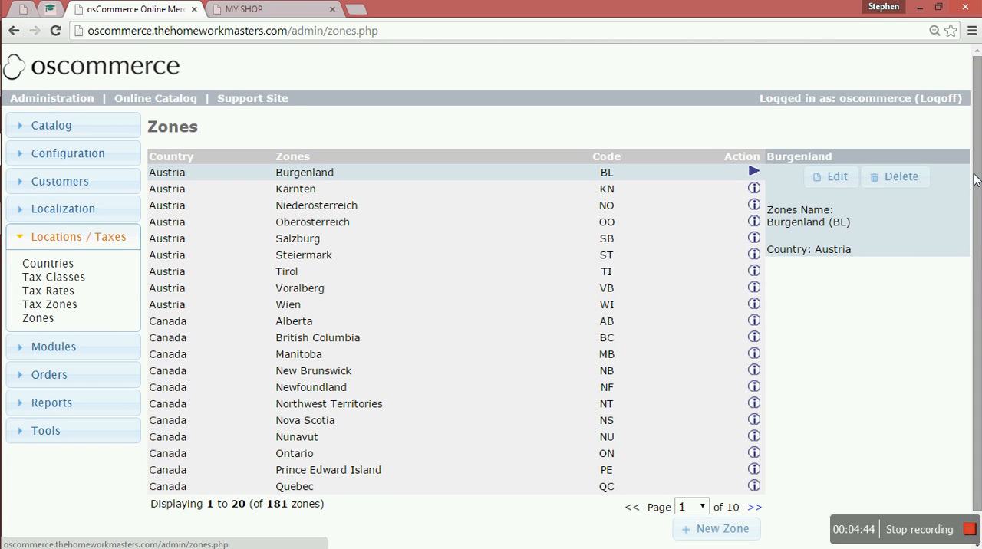